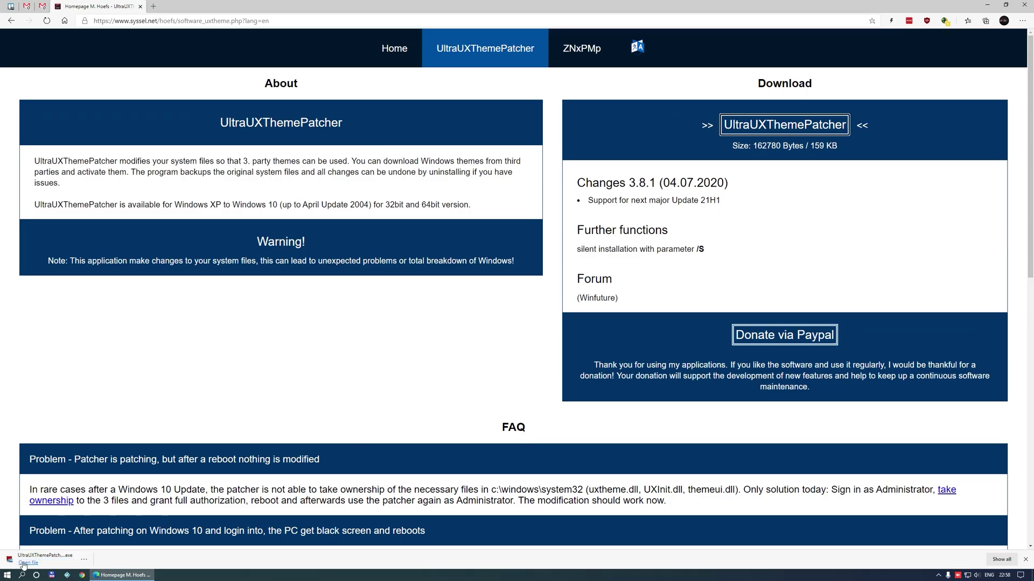
- Launch the downloaded UltraUXThemePatcher installer from the taskbar
left_click(23, 563)
- Approve UAC, accept the license, patch the theme files, and finish UltraUXThemePatcher setup
left_click(489, 344)
left_click(560, 354)
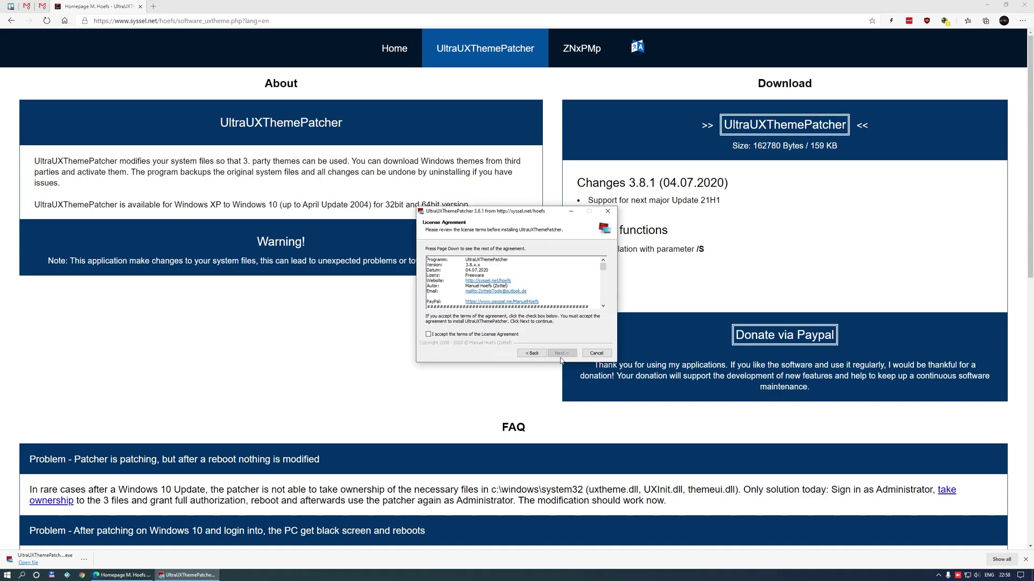
left_click(428, 334)
left_click(561, 353)
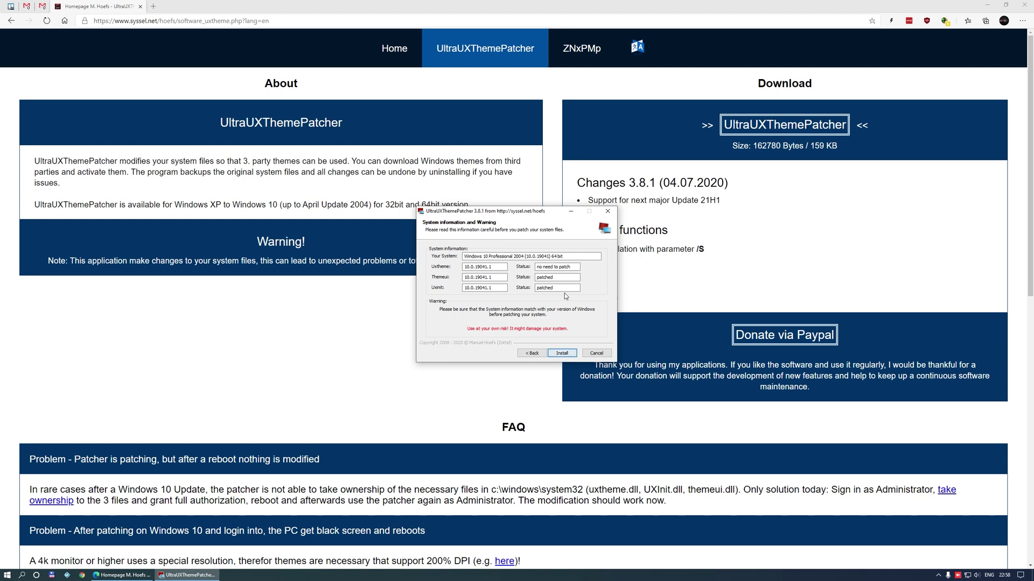
left_click(562, 353)
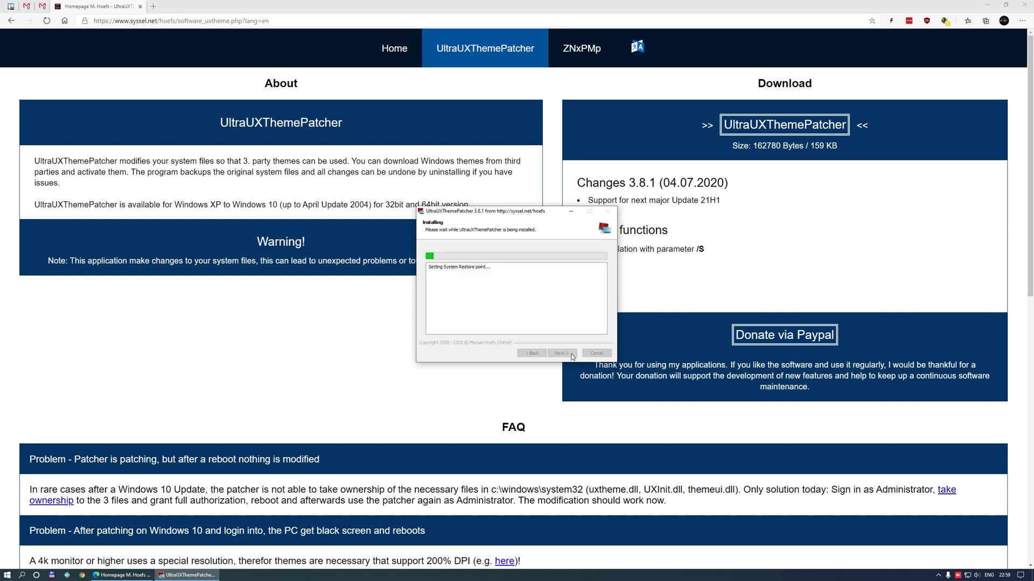
left_click(987, 4)
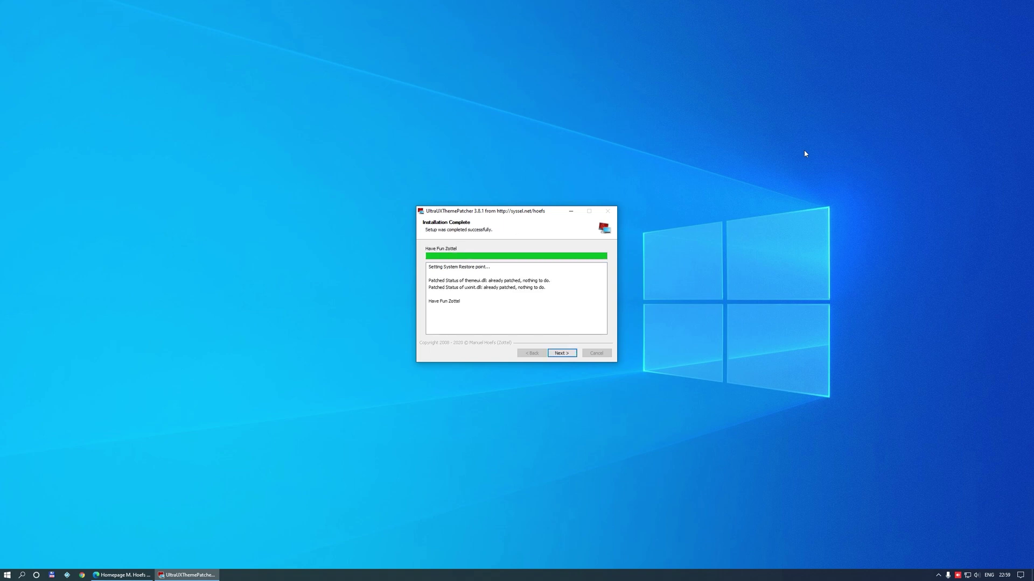
left_click(570, 356)
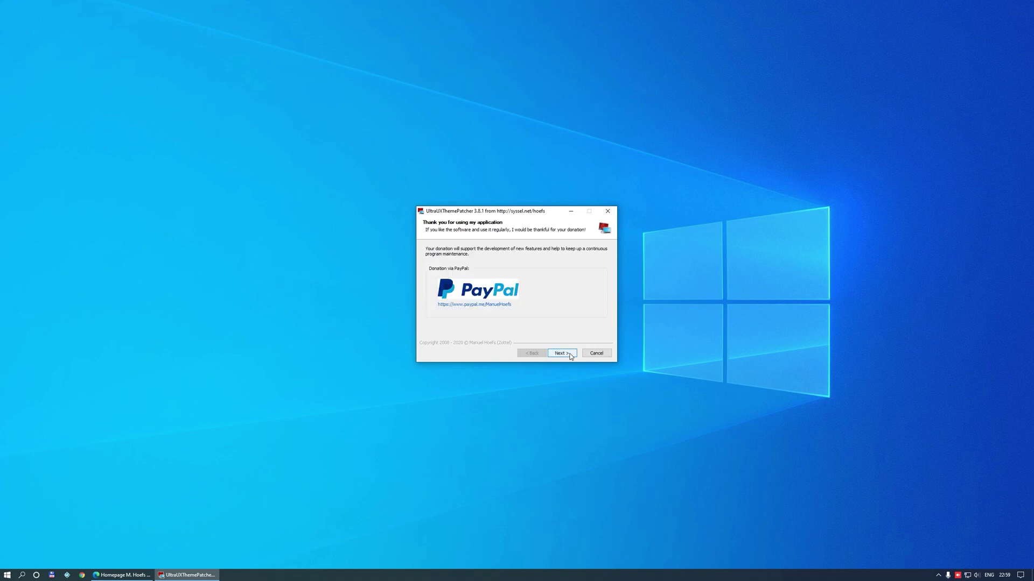
left_click(570, 356)
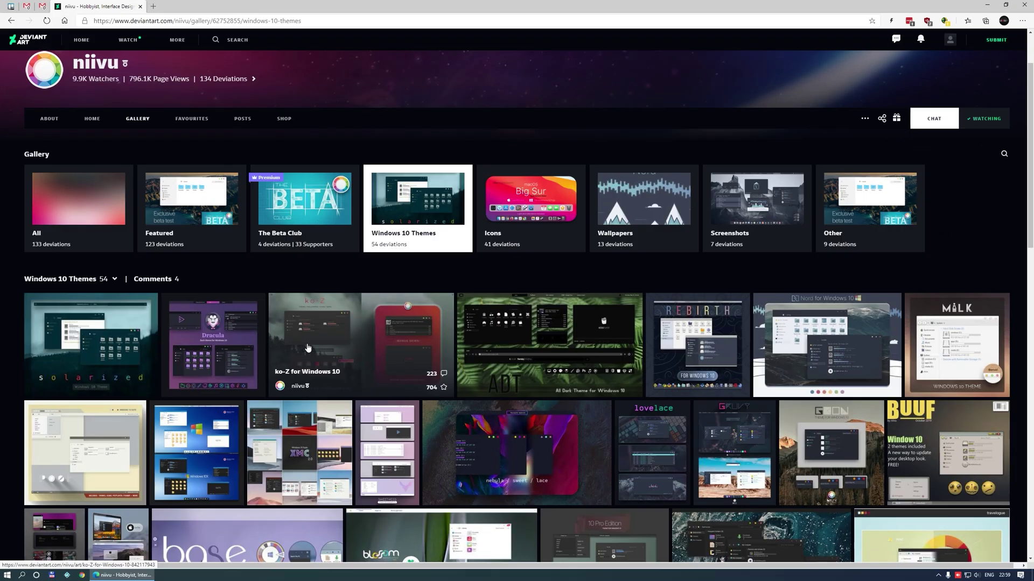
- Open the ko-Z for Windows 10 theme page and save its download archive
left_click(308, 348)
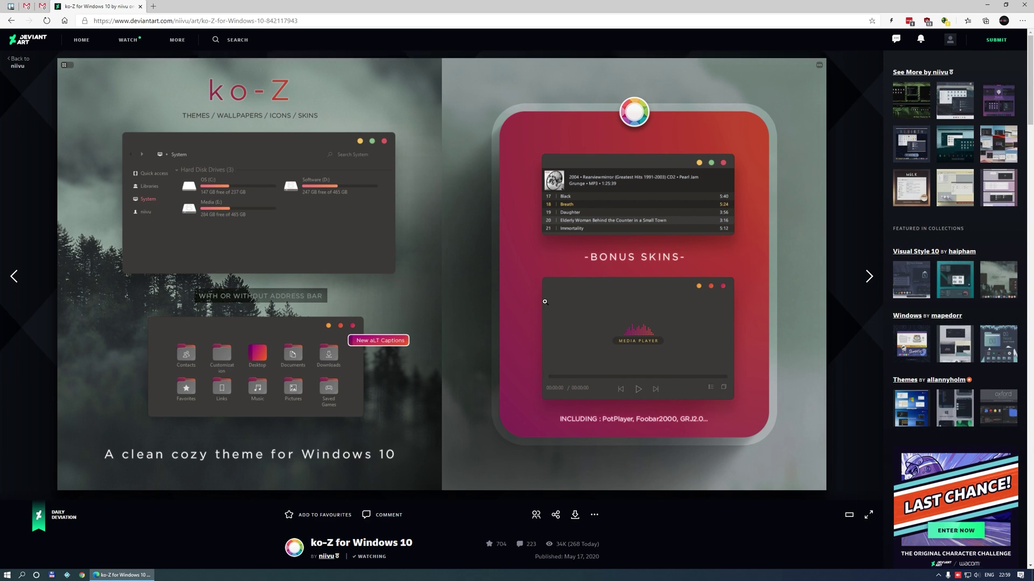
scroll(546, 301, "down", 8)
scroll(542, 305, "up", 3)
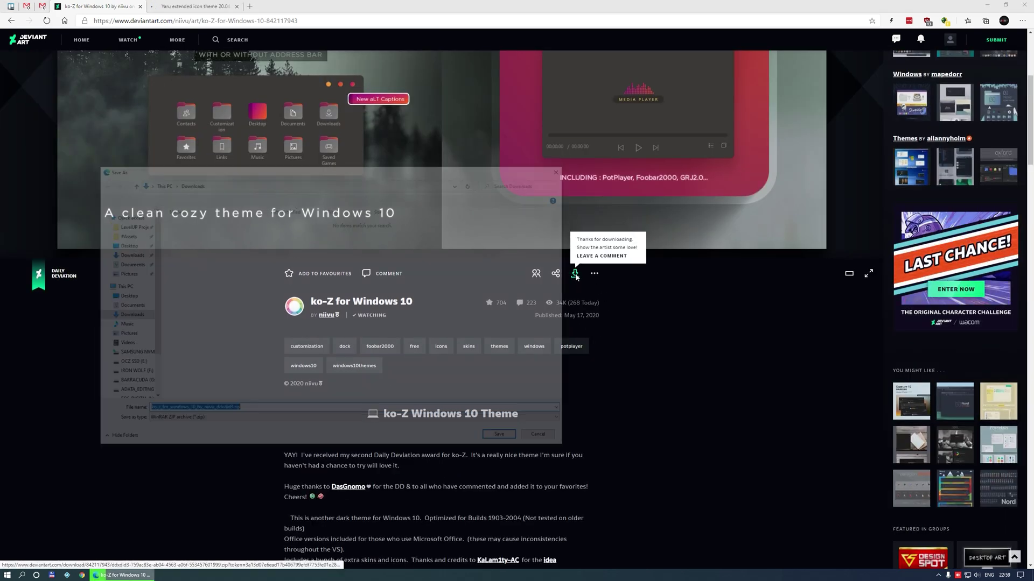
left_click(505, 439)
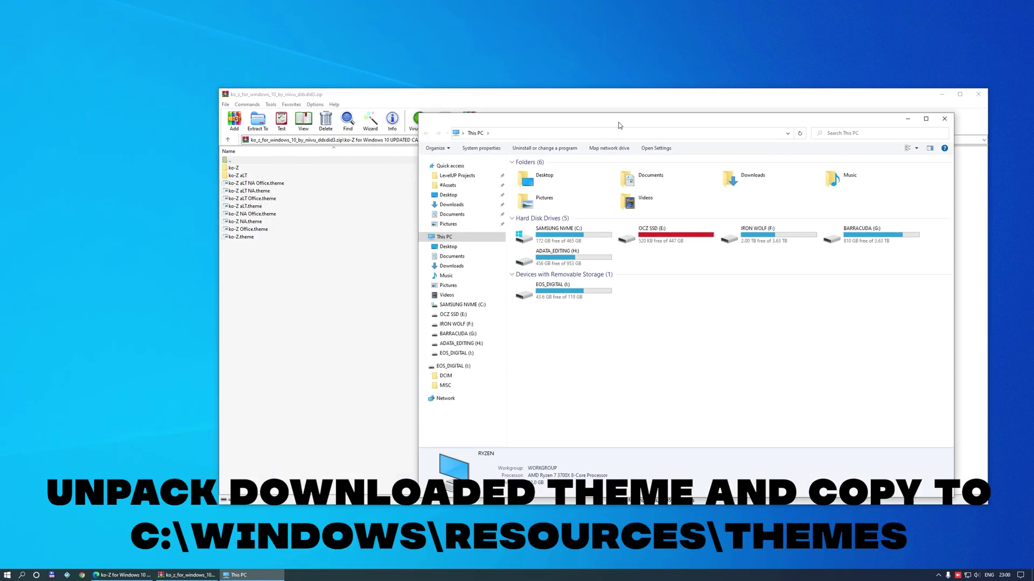
- Navigate File Explorer to C:\Windows\Resources\Themes
double_click(563, 237)
double_click(557, 237)
scroll(570, 355, "down", 8)
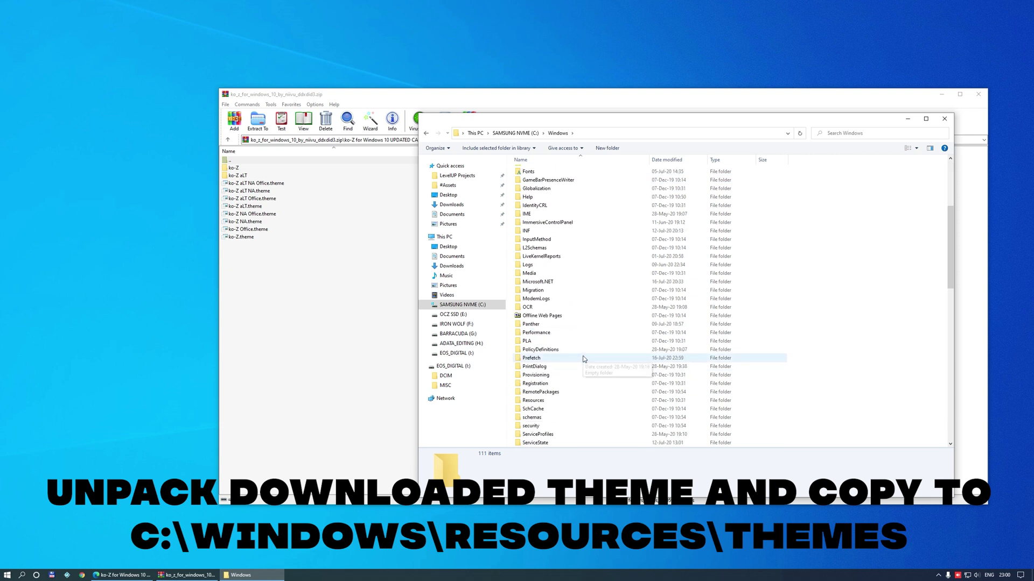
double_click(533, 349)
double_click(530, 180)
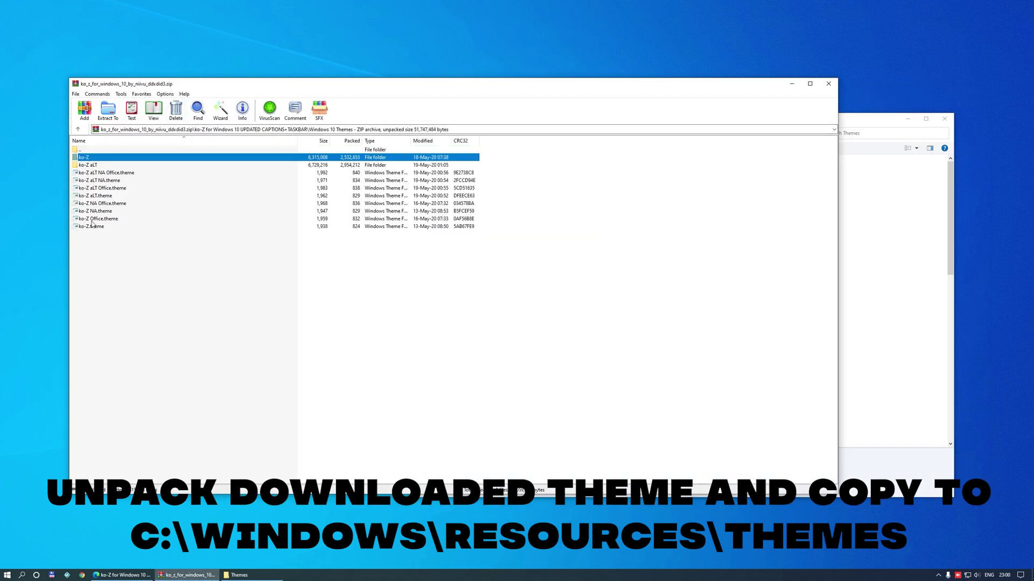
- Drag all ten ko-Z items from WinRAR into the Themes folder, granting admin permission
left_click(99, 227, "shift")
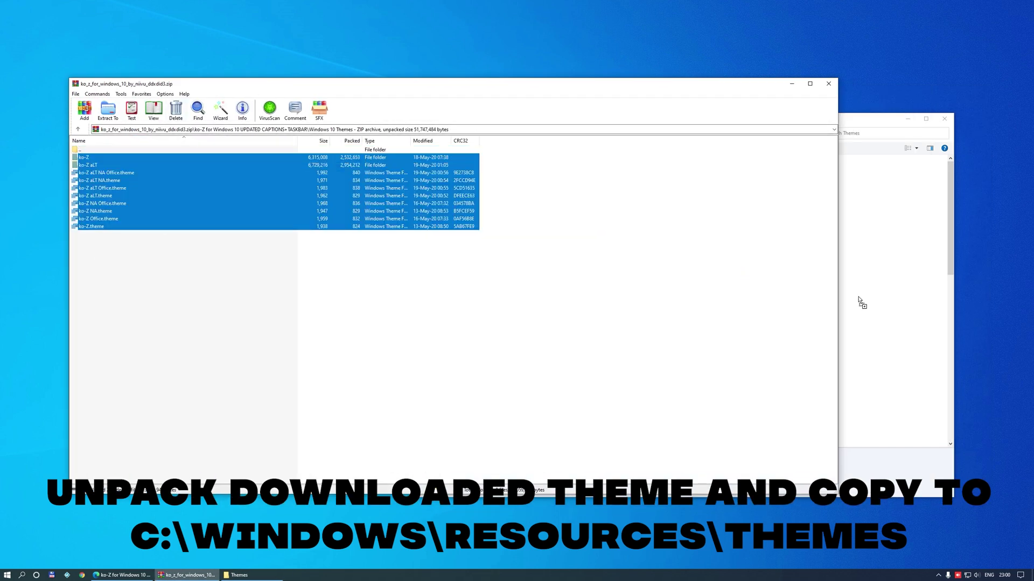
left_click_drag(860, 301, 645, 283)
left_click(200, 249)
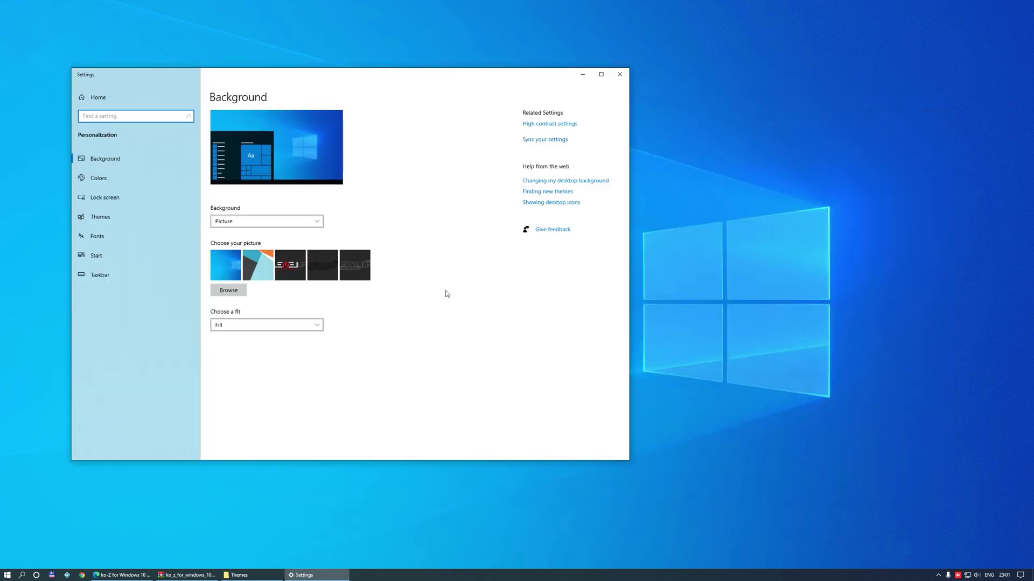
- Apply the ko-Z NA theme from the Personalization Themes page
left_click(132, 217)
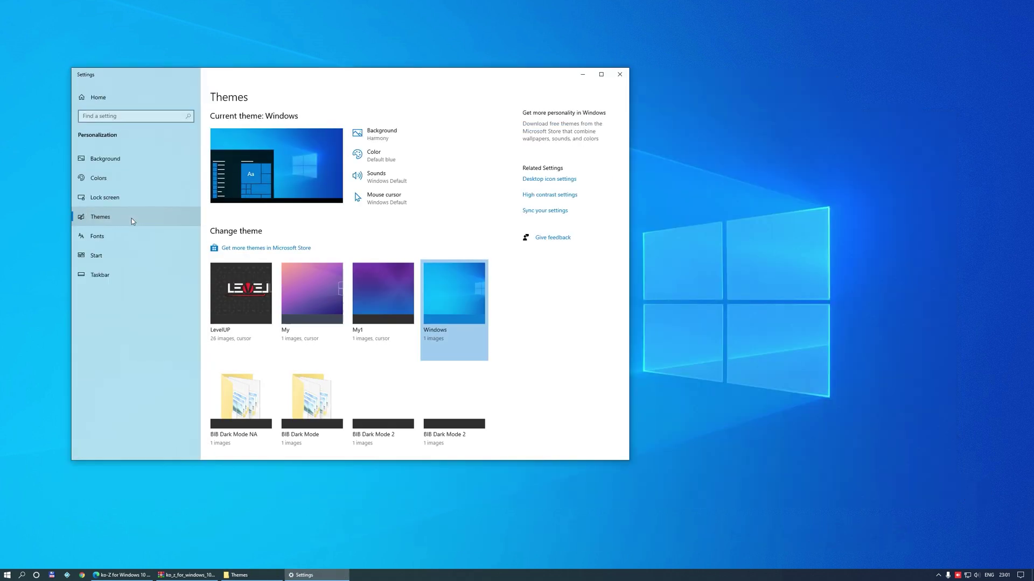
scroll(425, 323, "down", 10)
scroll(426, 322, "up", 5)
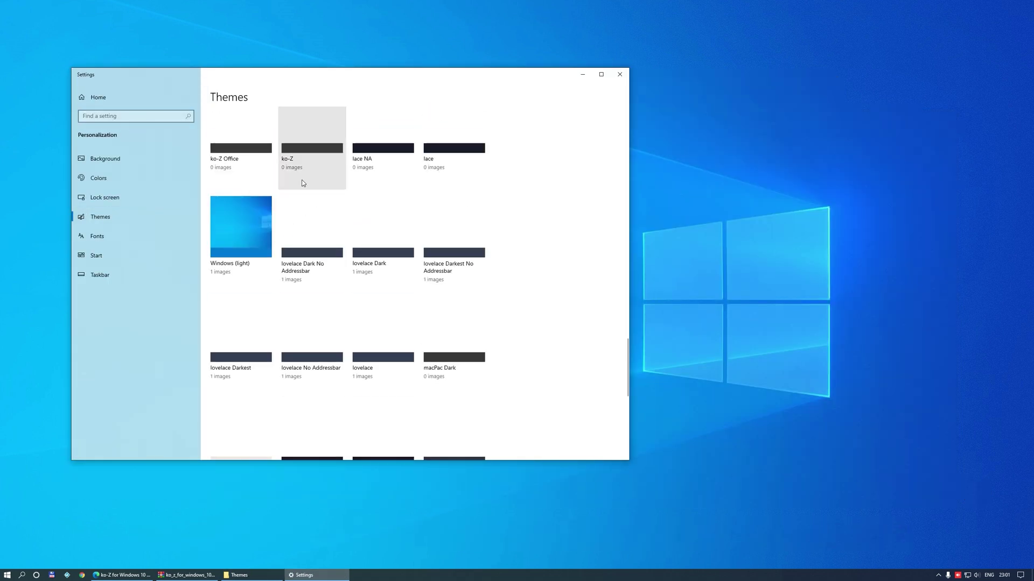
left_click(444, 244)
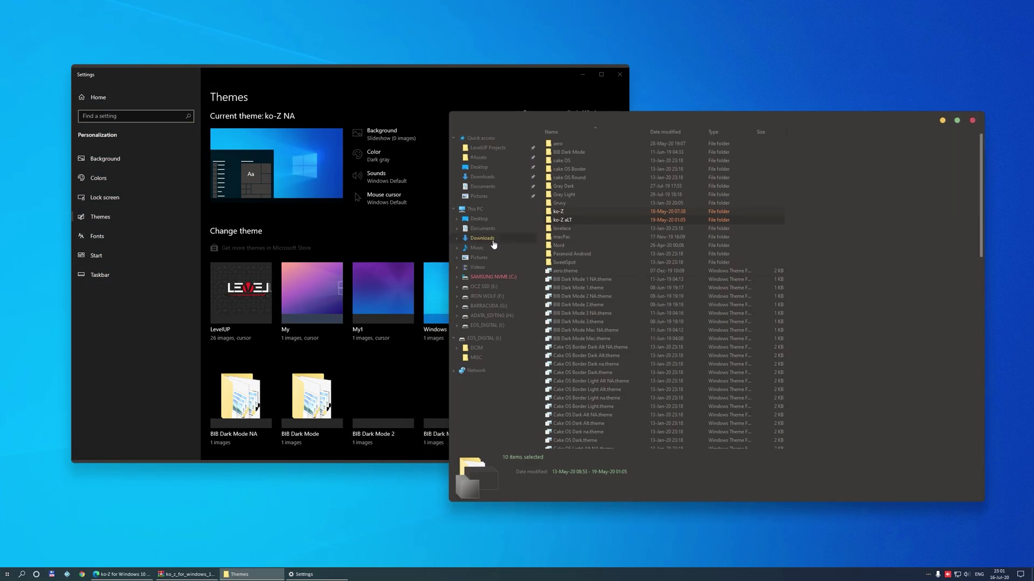
left_click(492, 241)
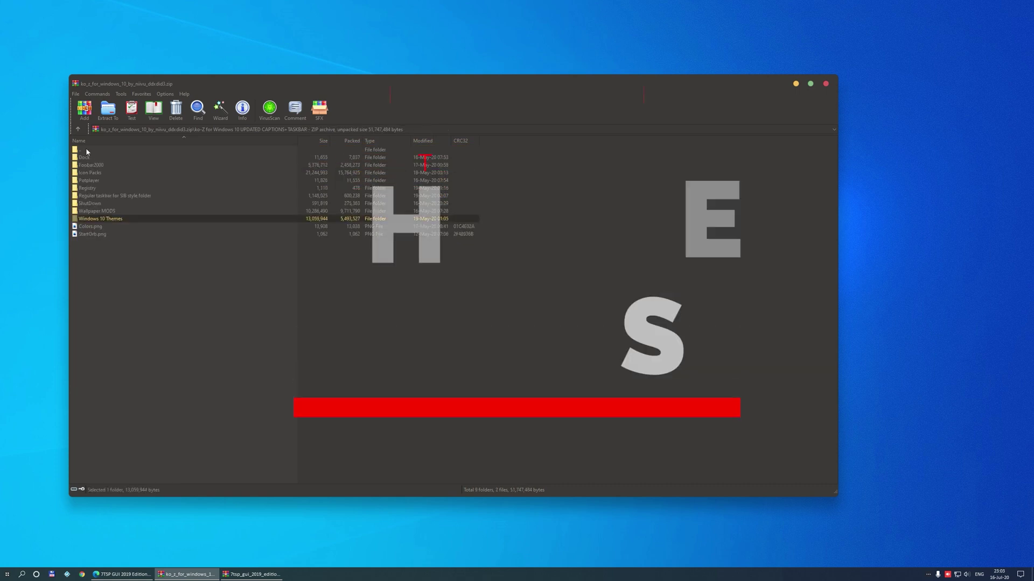
- Copy the 7TSP koZ icon pack to the desktop and rename it to a .7z file
double_click(102, 158)
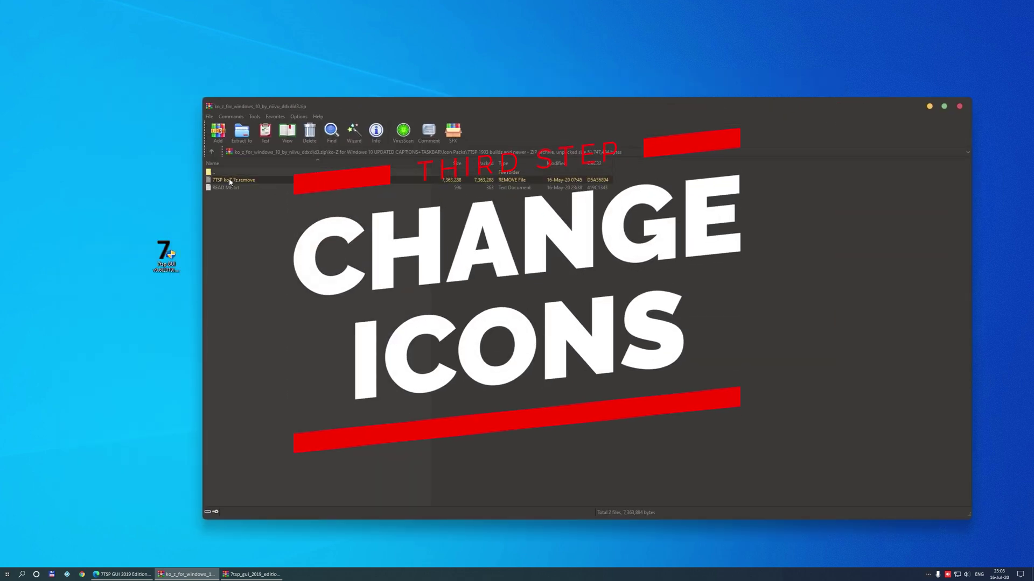
left_click_drag(230, 182, 137, 172)
key("Escape")
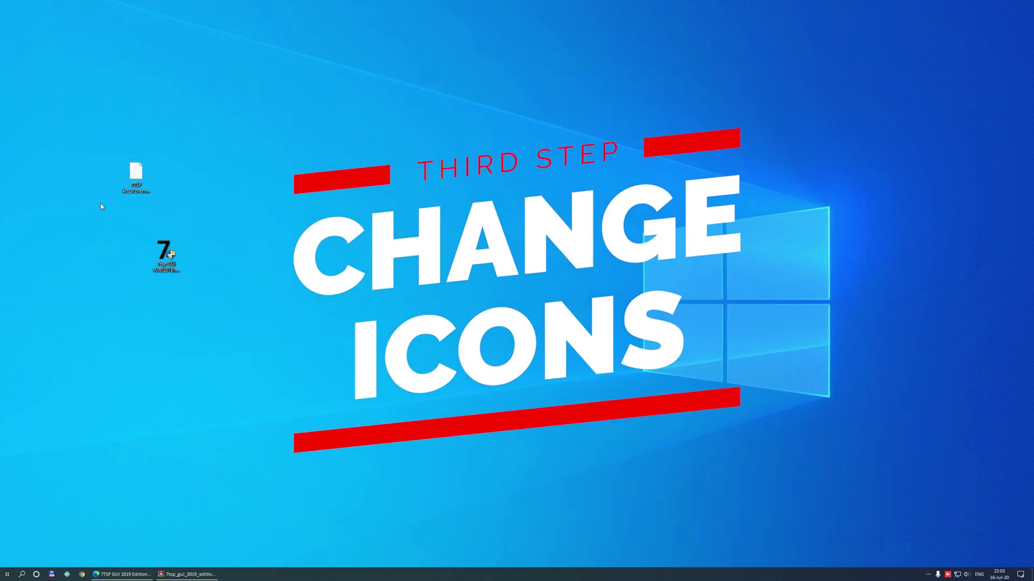
left_click(144, 197)
key("BackSpace")
key("BackSpace")
key("BackSpace")
key("BackSpace")
key("BackSpace")
key("BackSpace")
key("BackSpace")
key("Return")
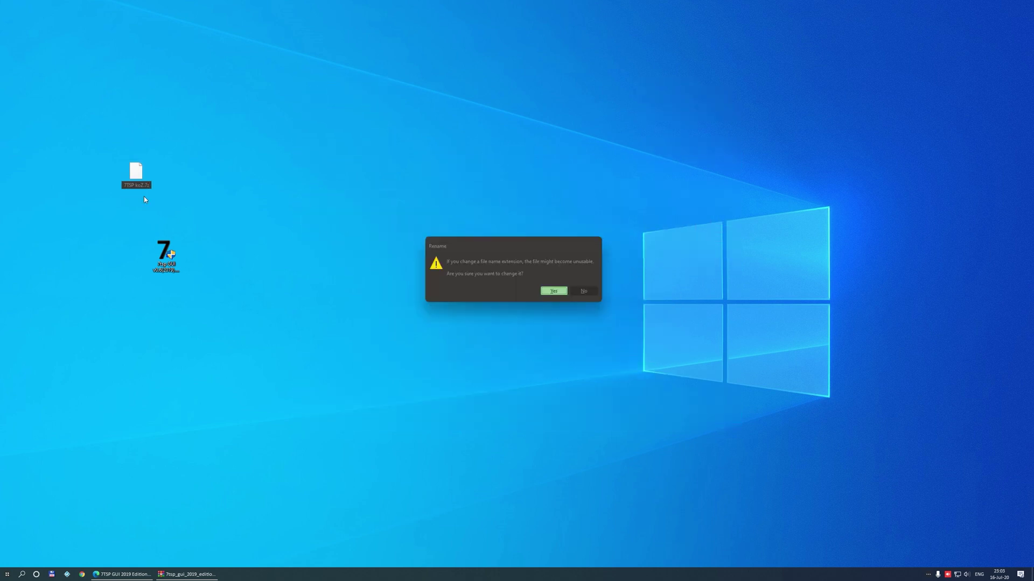
key("Return")
- Run 7TSP GUI as administrator and add 7TSP koZ.7z as a custom pack
double_click(166, 253)
left_click(484, 344)
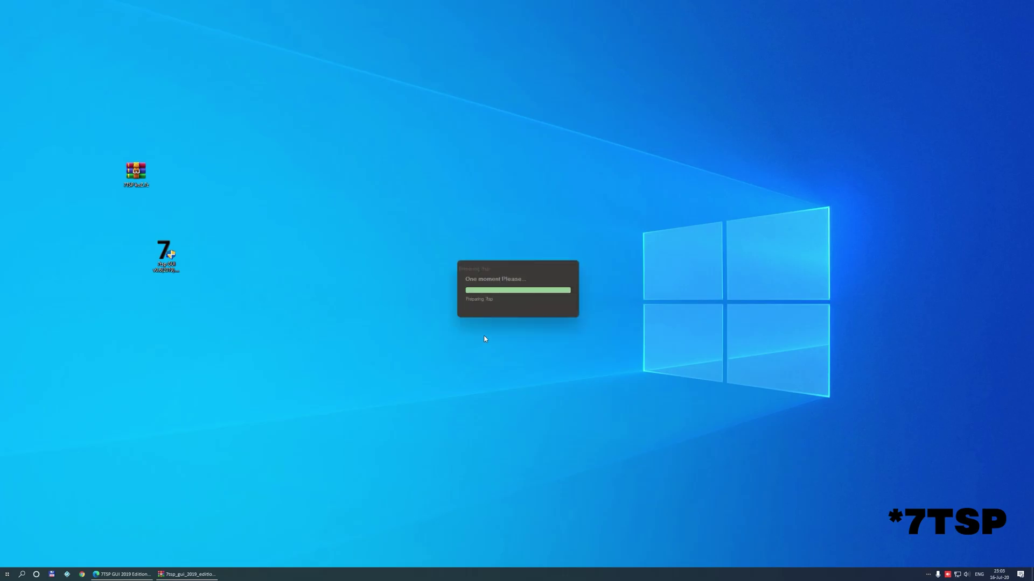
left_click(451, 245)
double_click(519, 261)
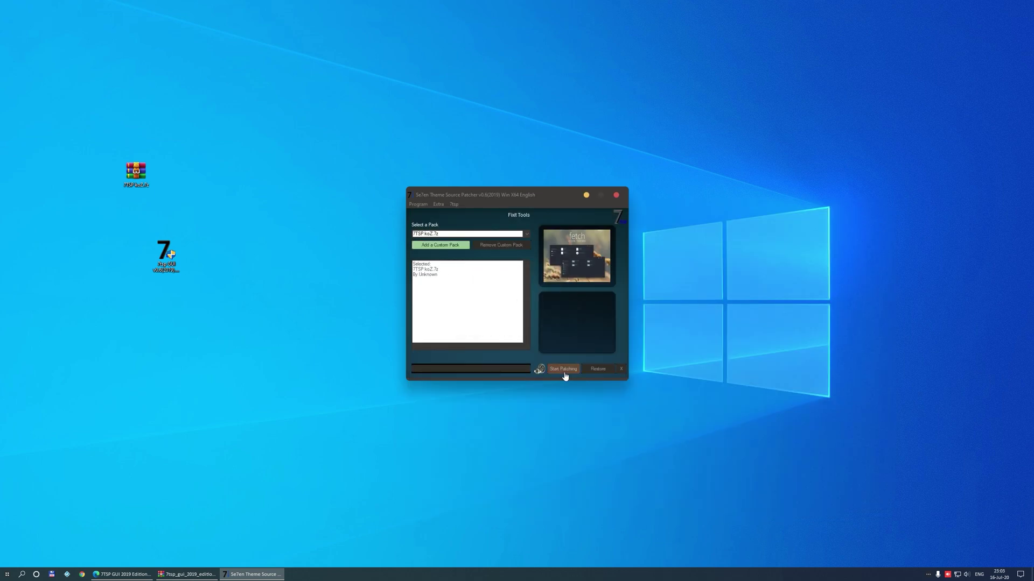
- Start patching with the ko-Z icon pack and confirm the Patch system prompt
left_click(563, 371)
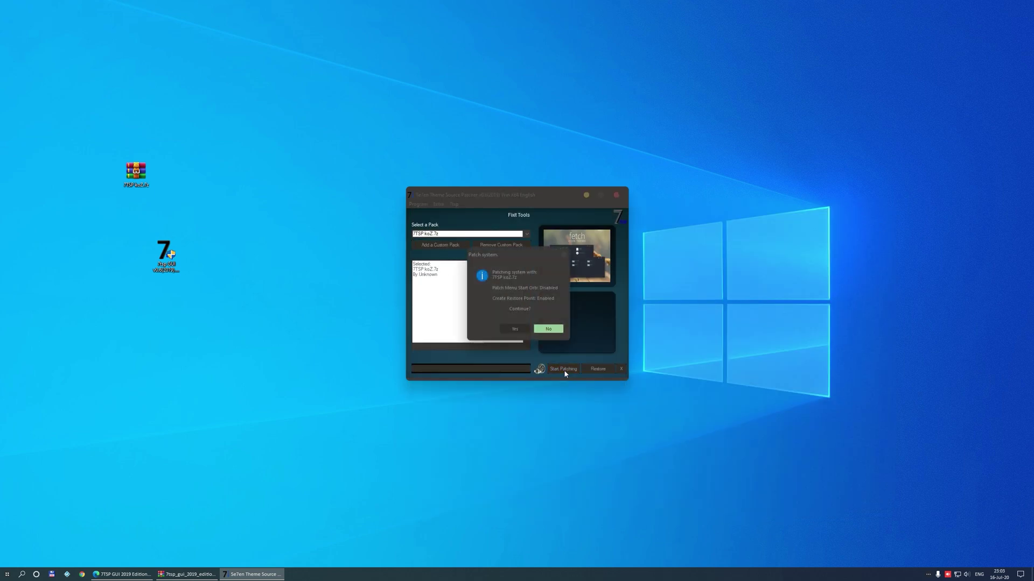
left_click(514, 329)
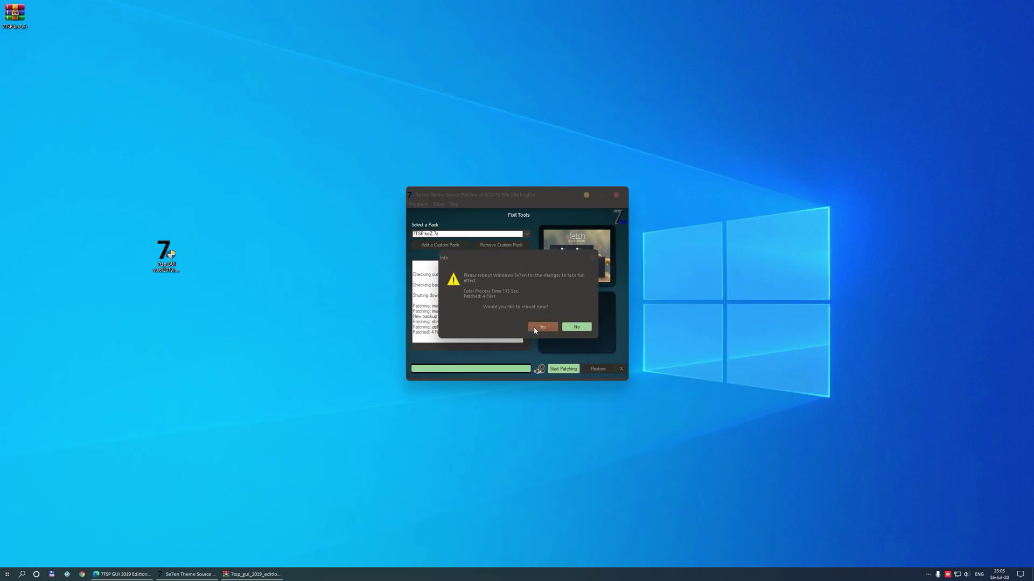
- Dismiss the System patched dialog and open the OldNewExplorer 1.1.9 page on msfn.org
left_click(534, 328)
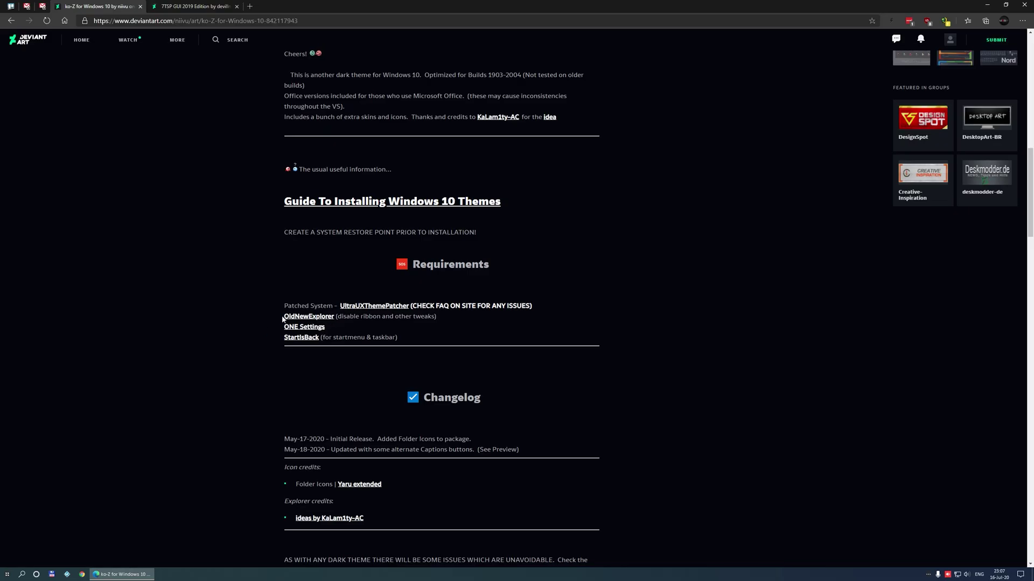
left_click(322, 315)
- Download and save OldNewExplorer.rar from the MSFN forum page
scroll(582, 293, "down", 6)
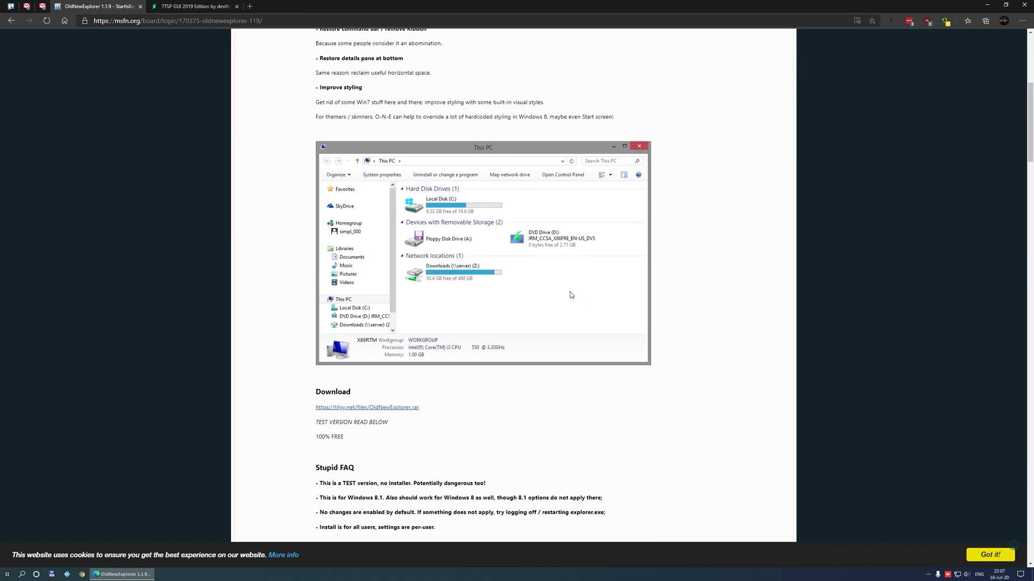
left_click(405, 408)
left_click(505, 439)
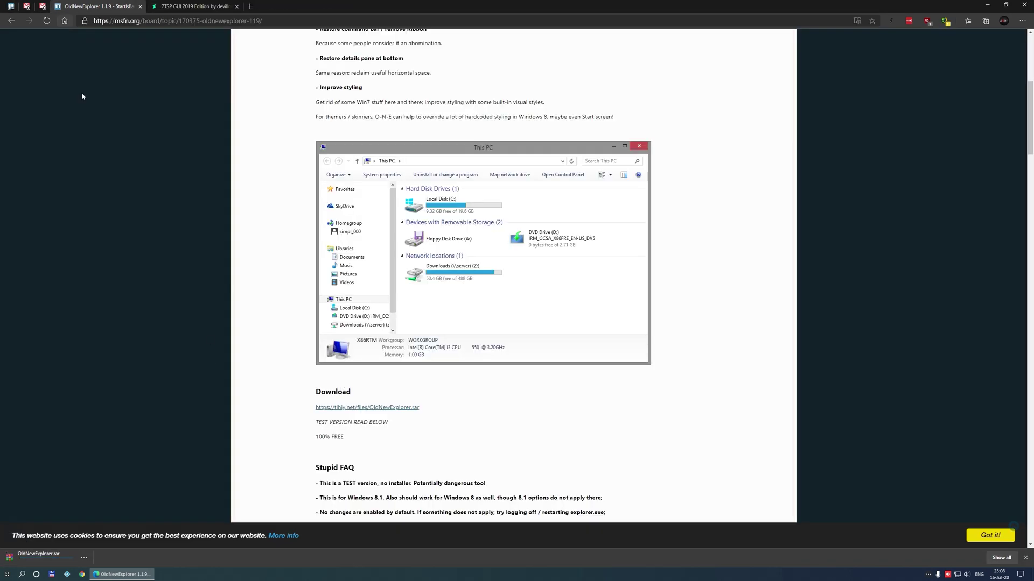
left_click(29, 560)
key("Escape")
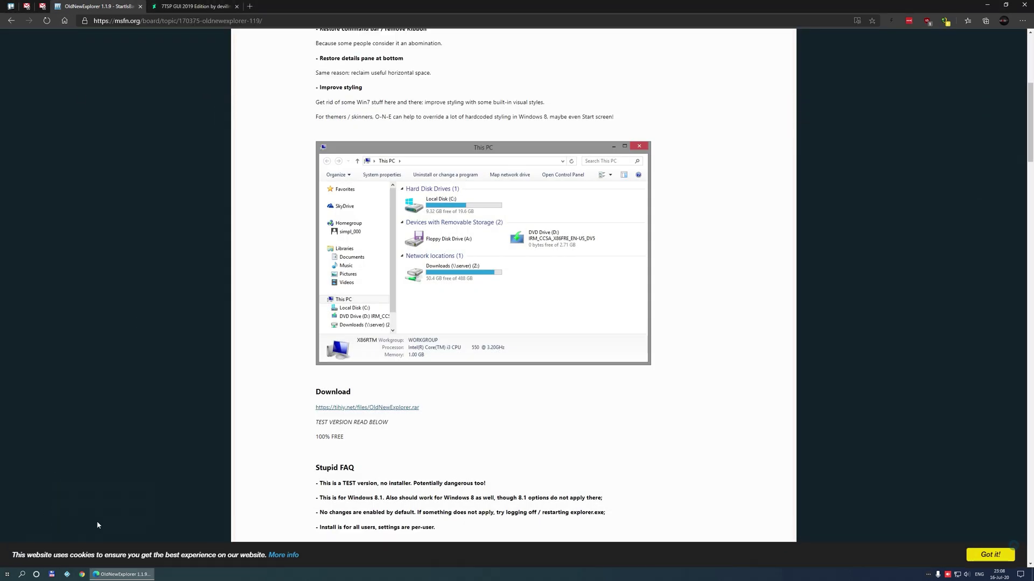
- Return the browser to the ko-Z theme page and minimize it
left_click(8, 21)
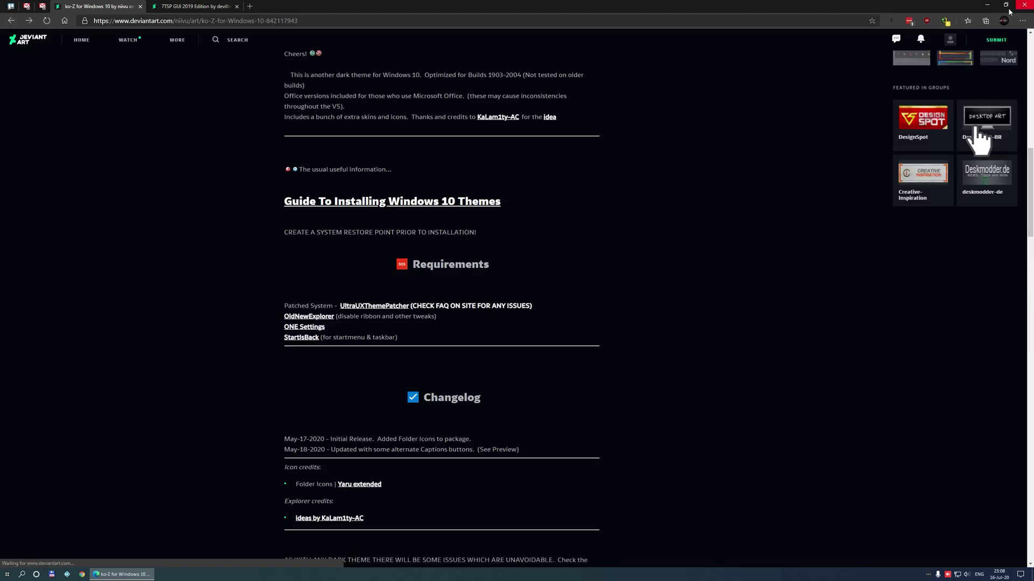
left_click(991, 5)
key("super+e")
- Extract OldNewExplorer.rar to OldNewExplorer\ and enable the command bar instead of the Ribbon
left_click(410, 249)
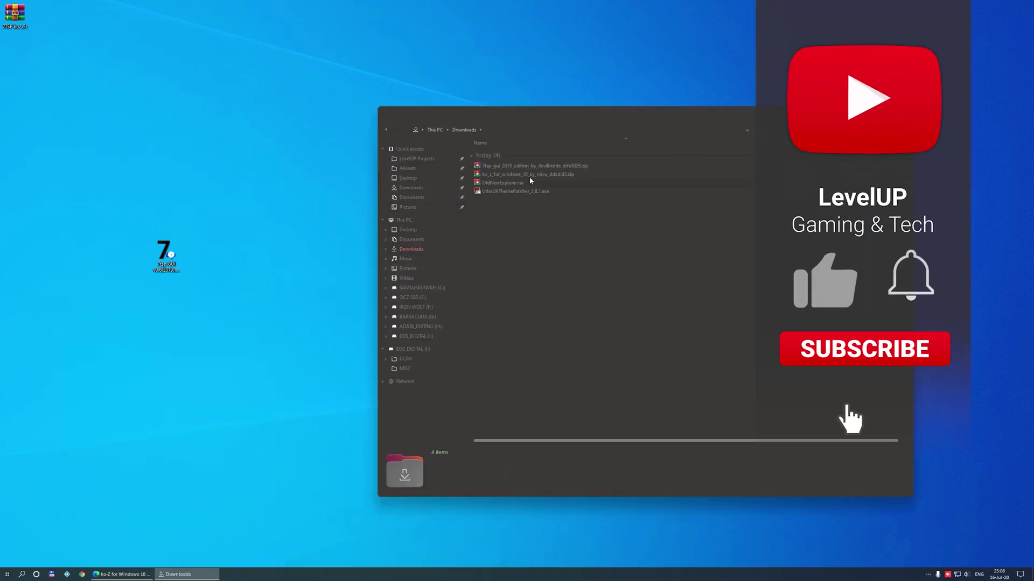
right_click(508, 185)
left_click(549, 226)
double_click(503, 198)
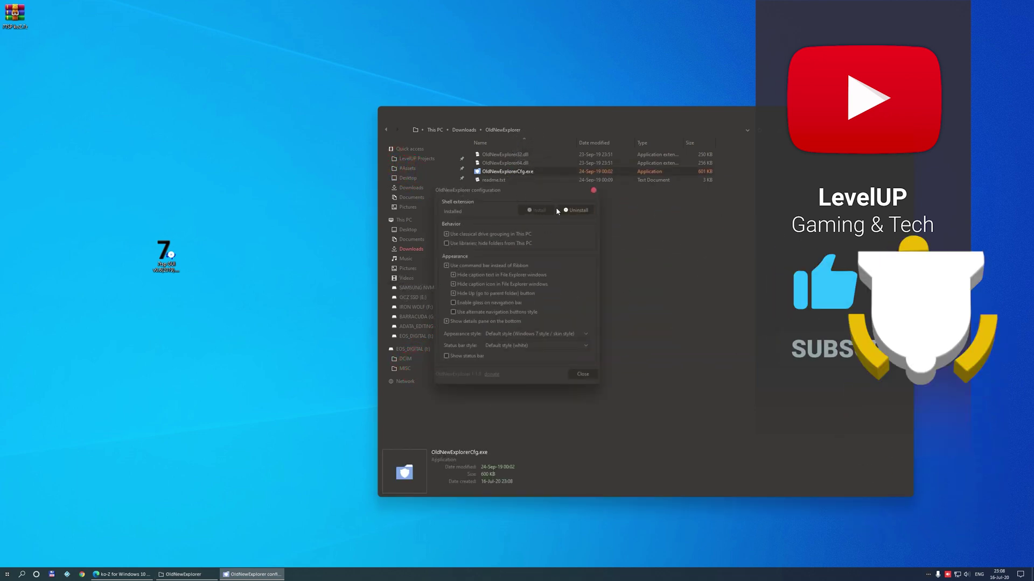
left_click(445, 265)
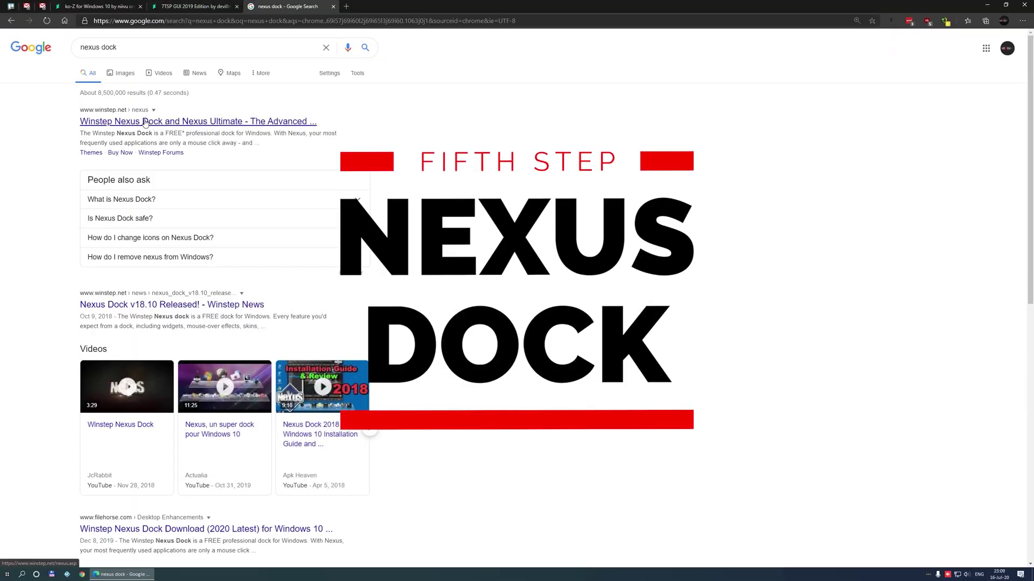
- Download the free Nexus dock as nexus.zip from the Winstep website
left_click(148, 123)
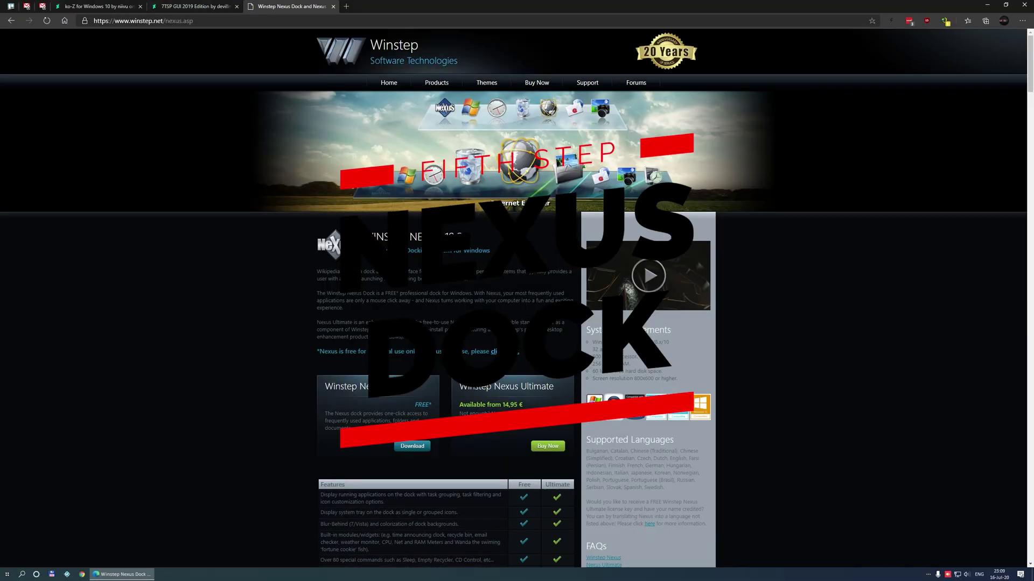
left_click(501, 440)
left_click(501, 439)
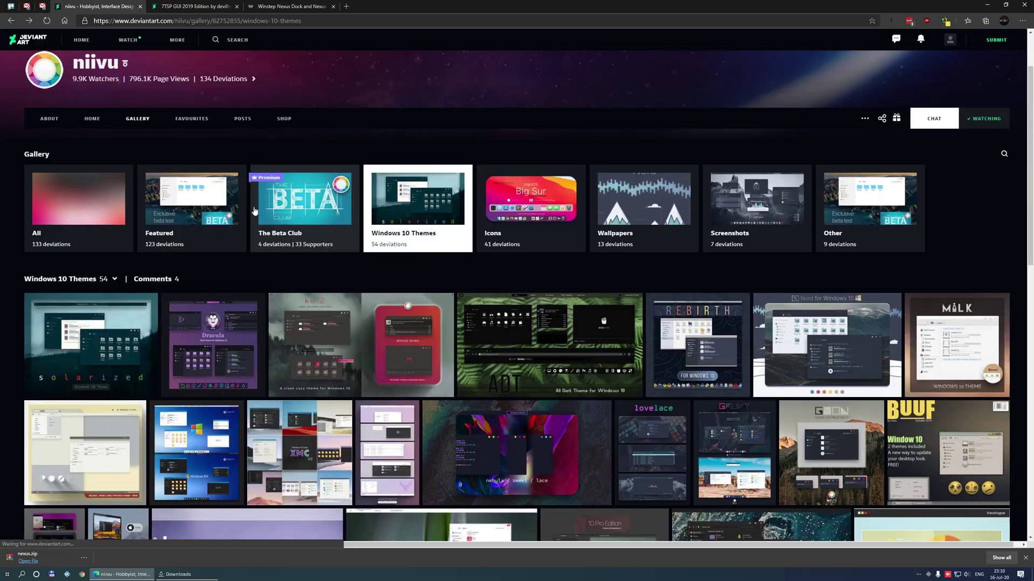
- Download and save the Big Sur Docks and Icons zip from the theme author's DeviantArt gallery
left_click(529, 203)
left_click(152, 337)
scroll(538, 340, "down", 6)
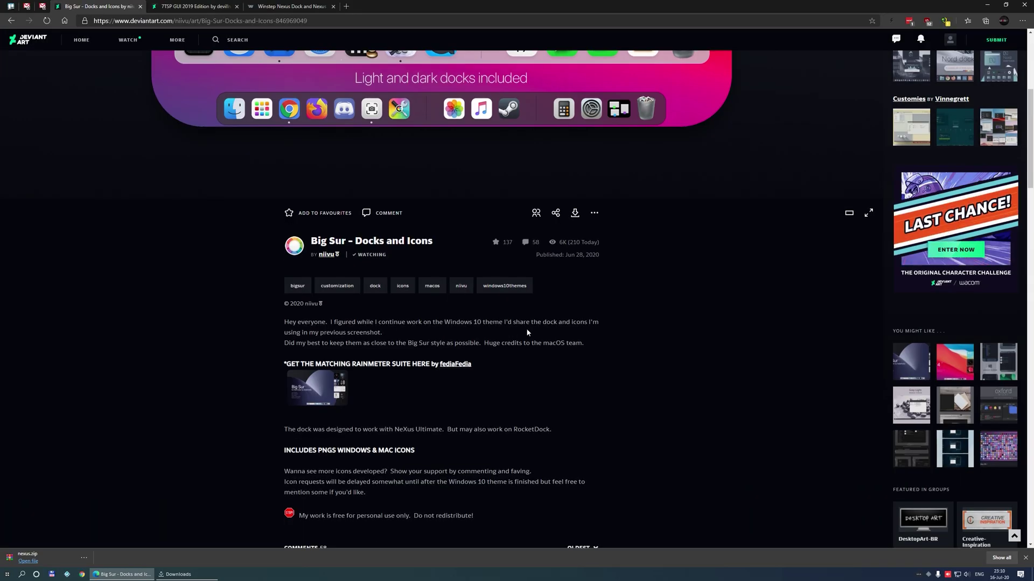
scroll(599, 243, "up", 4)
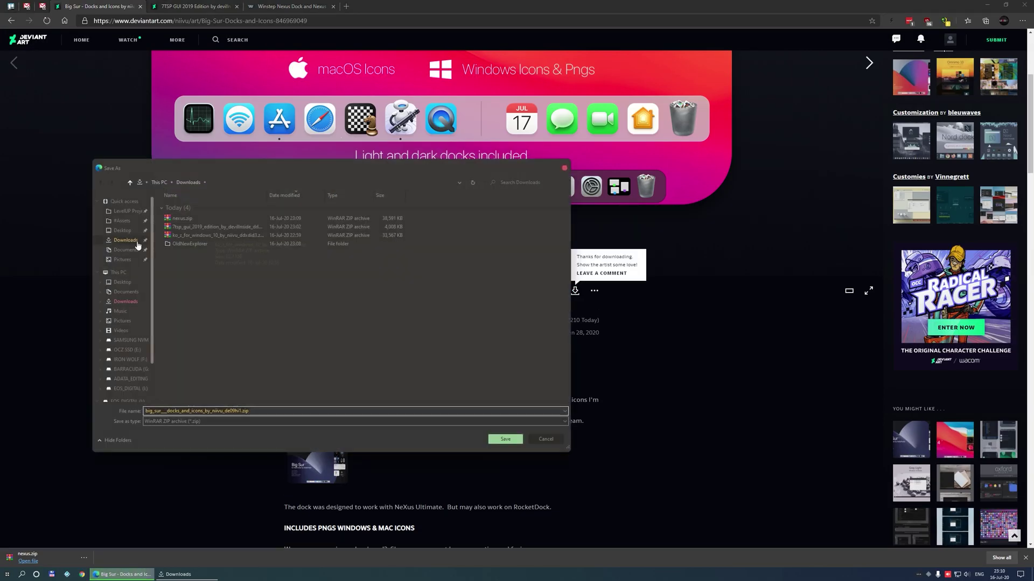
key("Return")
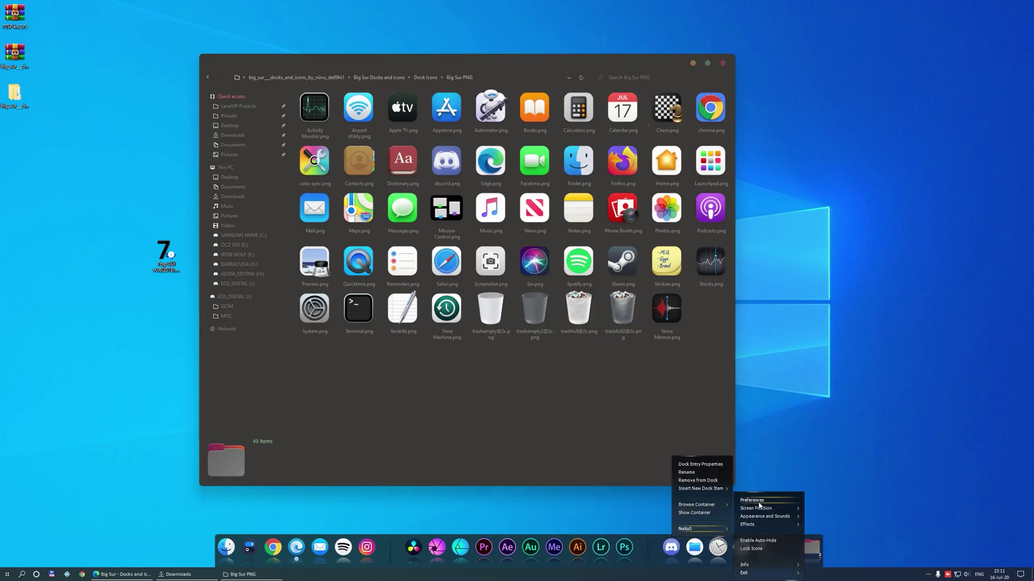
- Swap the Discord dock entry's icon for Discord.png from the Desktop's Big Sur PNG folder
left_click(700, 464)
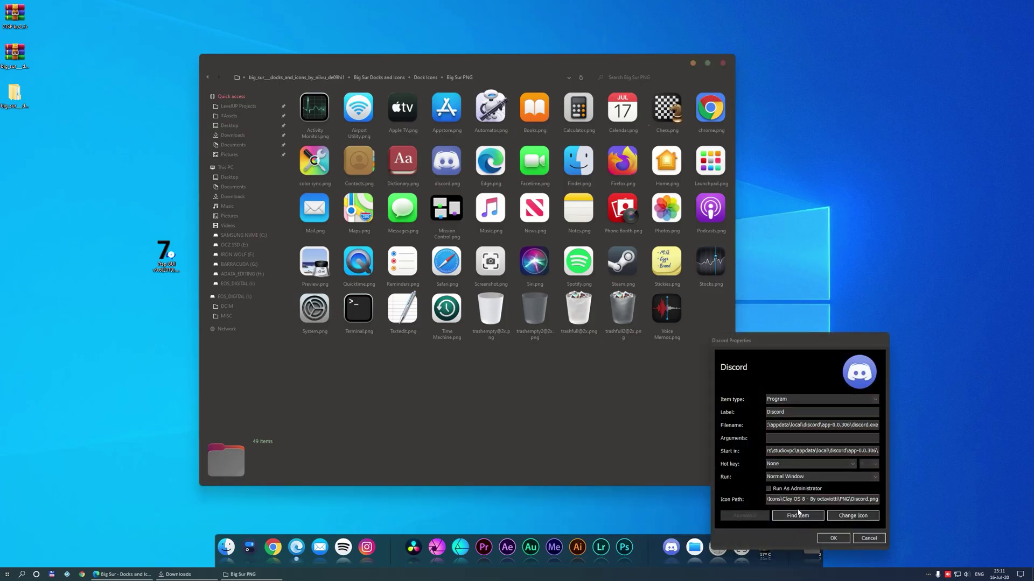
left_click(850, 516)
left_click(969, 419)
left_click(582, 345)
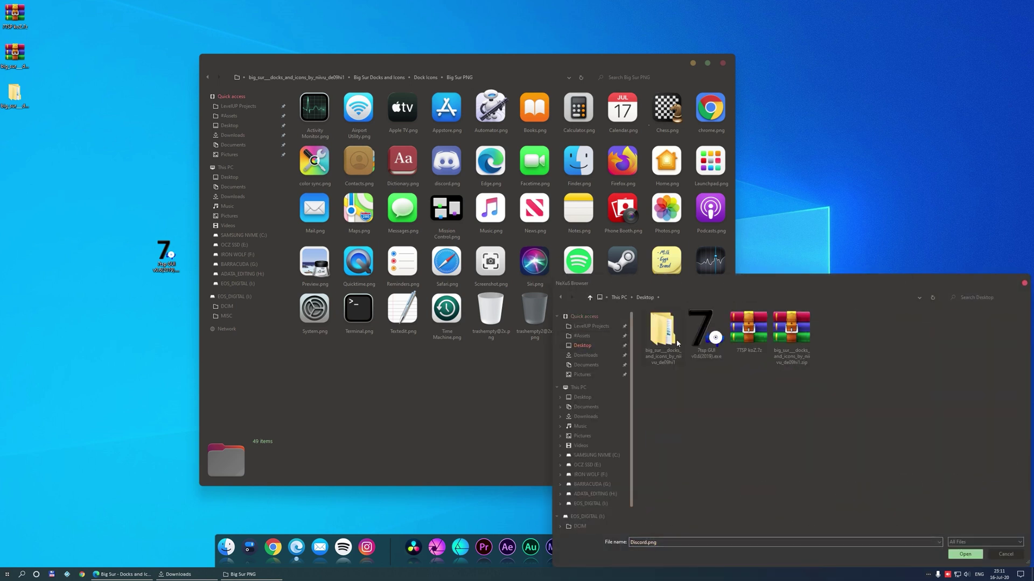
double_click(677, 323)
key("Return")
key("Return")
key("Return")
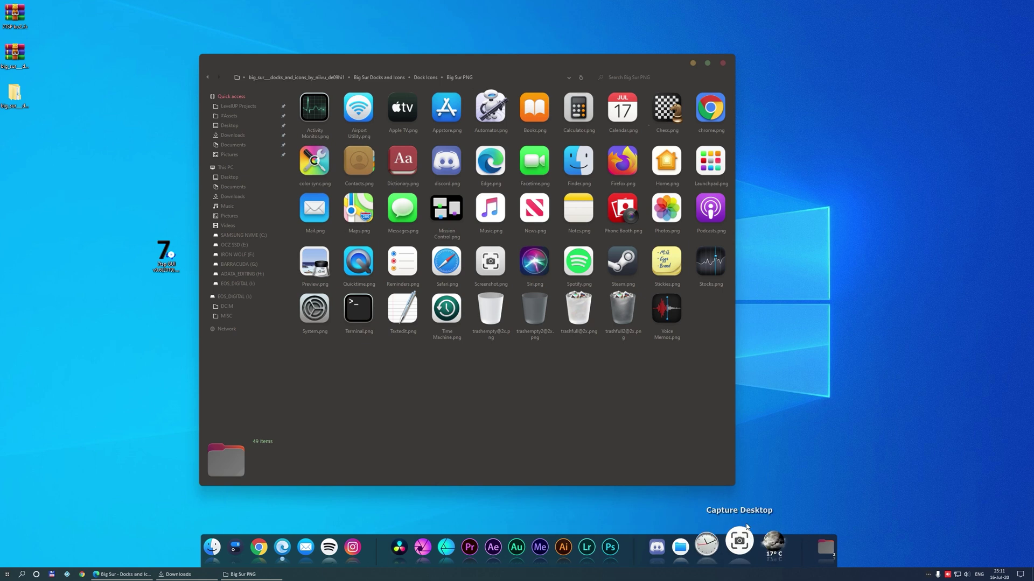